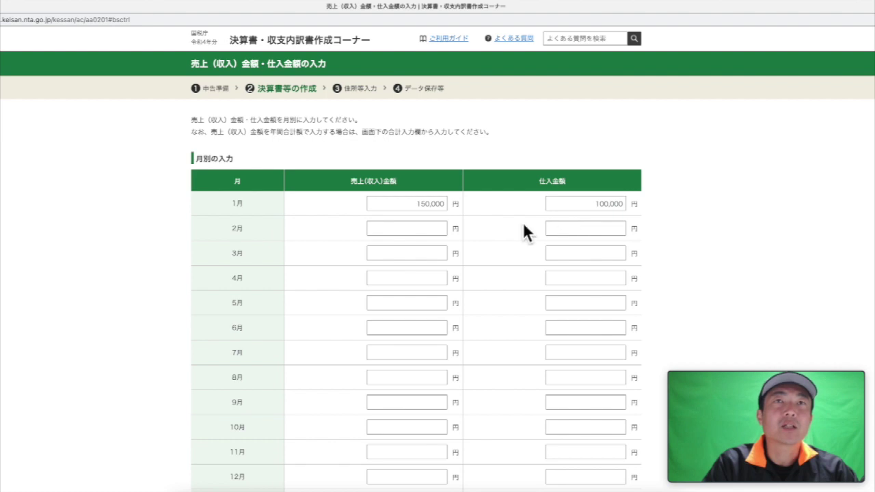
Fill in the copied sales amount of 150,000 yen for each month from February to December
left_click(437, 230)
key("ctrl+v")
key("Tab")
key("ctrl+v")
key("Tab")
key("ctrl+v")
key("Tab")
key("ctrl+v")
key("Tab")
key("ctrl+v")
key("Tab")
key("ctrl+v")
key("Tab")
key("ctrl+v")
key("Tab")
key("ctrl+v")
key("Tab")
key("ctrl+v")
key("Tab")
key("ctrl+v")
key("Tab")
key("ctrl+v")
Enter 0 yen as the purchase amount (仕入金額) for each month from February to December
scroll(382, 250, "down", 3)
scroll(603, 141, "up", 2)
left_click(604, 141)
key("0")
key("Tab")
key("0")
key("Tab")
key("0")
key("Tab")
key("0")
key("Tab")
key("0")
key("Tab")
key("0")
key("Tab")
key("0")
key("Tab")
key("0")
key("Tab")
key("0")
key("Tab")
key("0")
key("Tab")
key("0")
left_click(693, 319)
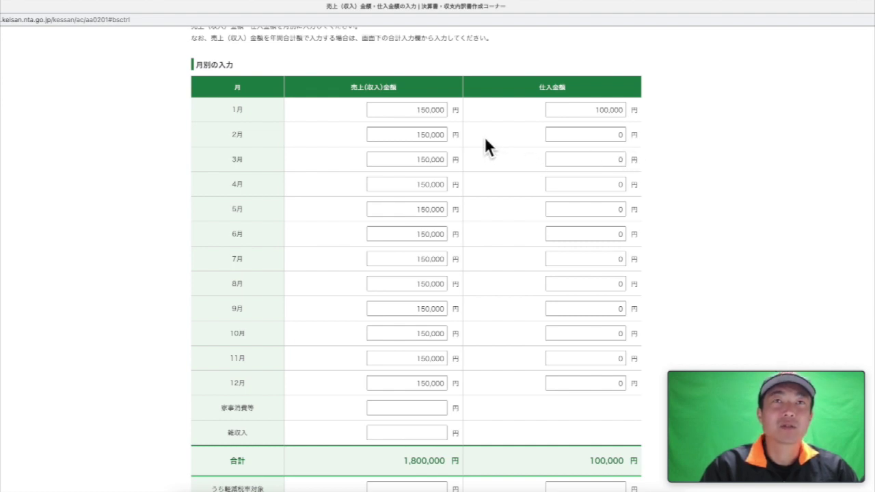
Enter 100,000 yen as miscellaneous income (雑収入) below the monthly sales
scroll(509, 355, "down", 2)
scroll(508, 355, "down", 2)
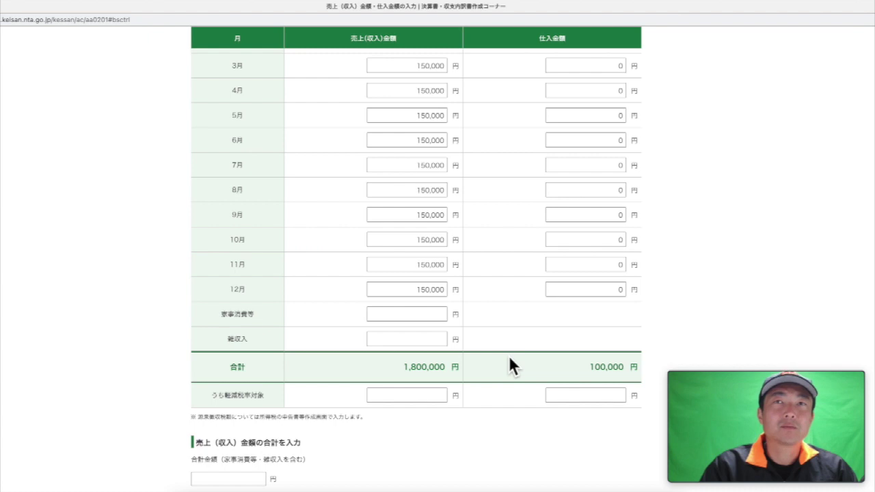
scroll(357, 74, "up", 2)
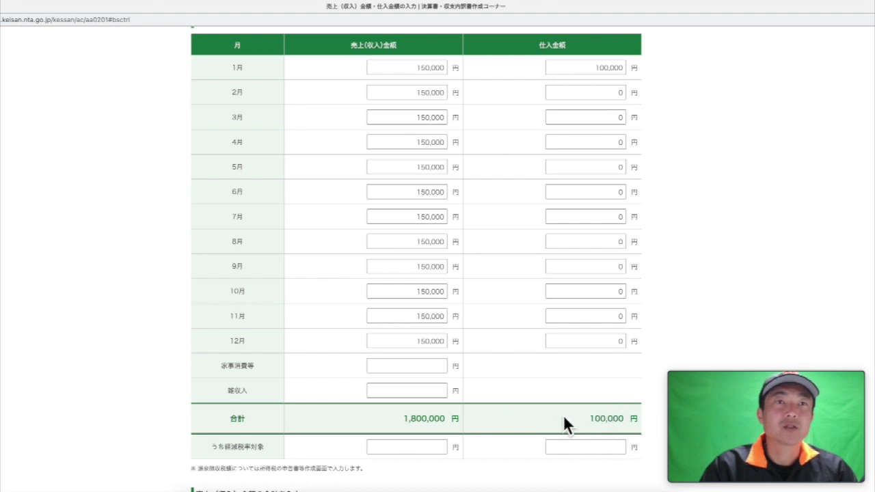
scroll(554, 412, "down", 5)
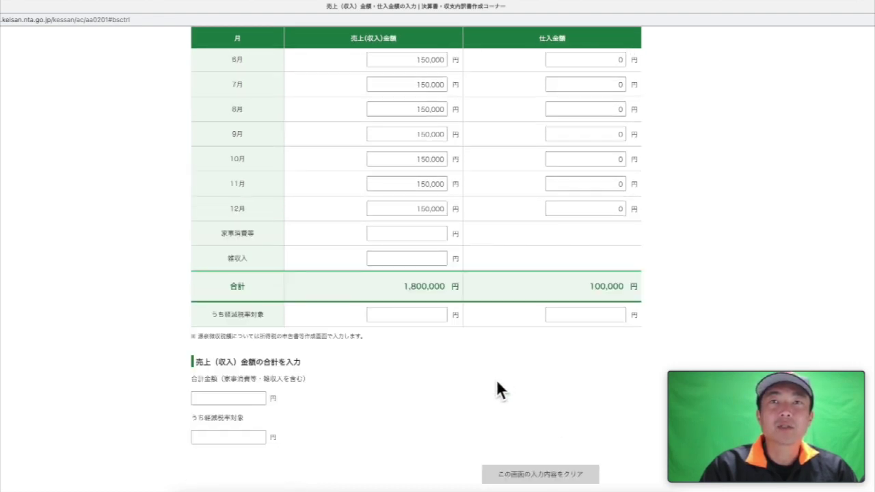
left_click(403, 259)
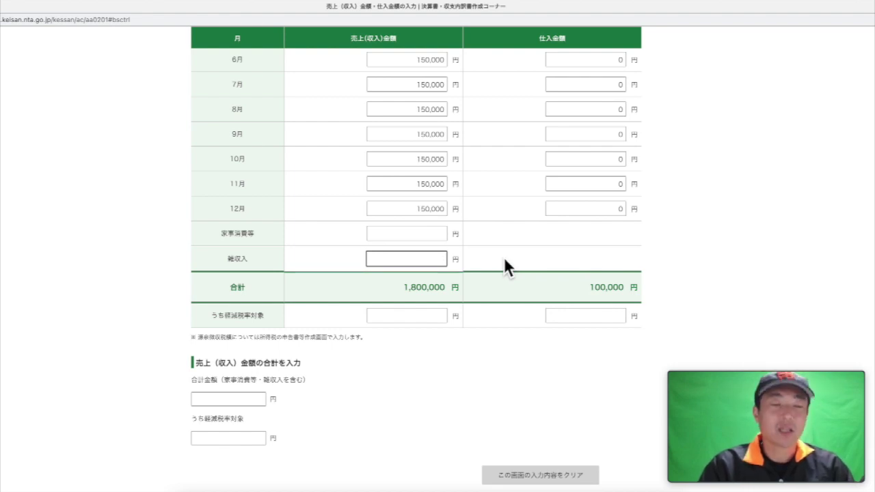
type("100000")
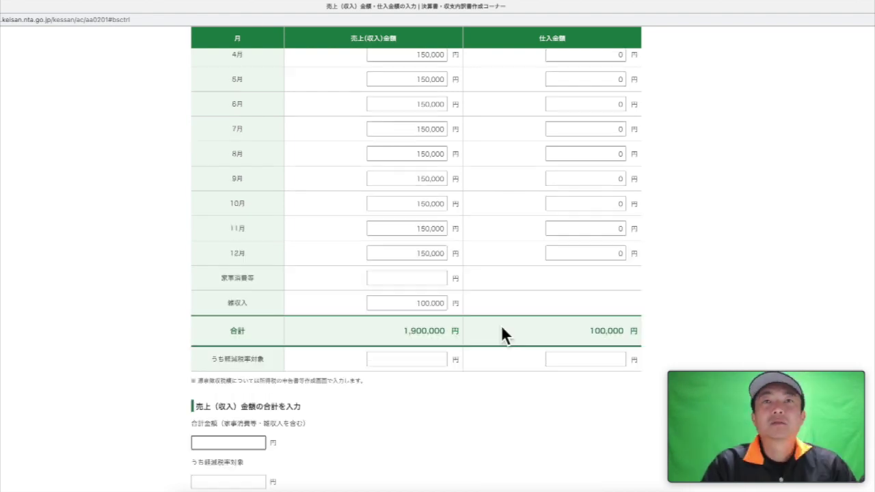
Leave the annual sales total entry blank and submit the sales and purchases page to continue to the financial statement
scroll(503, 335, "up", 3)
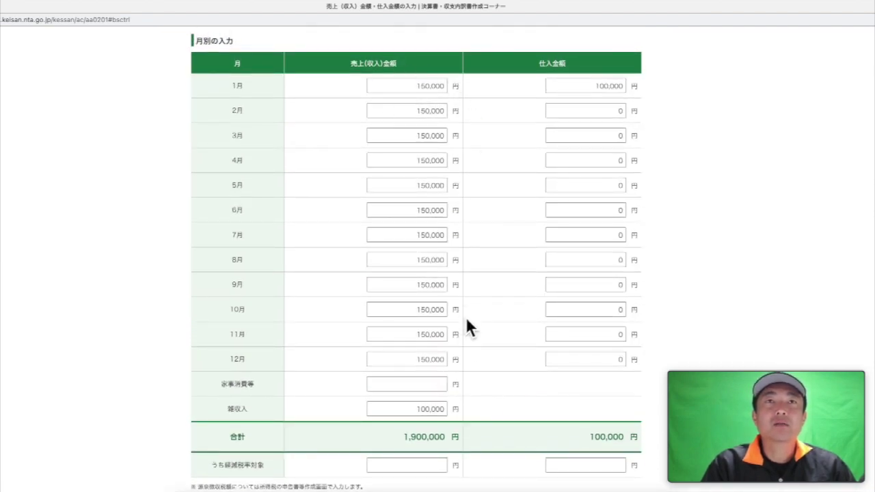
scroll(469, 337, "down", 5)
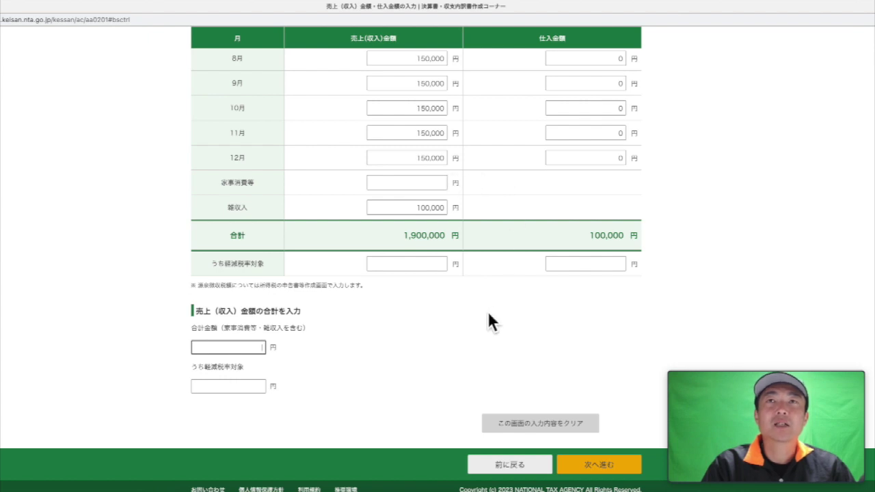
left_click(254, 350)
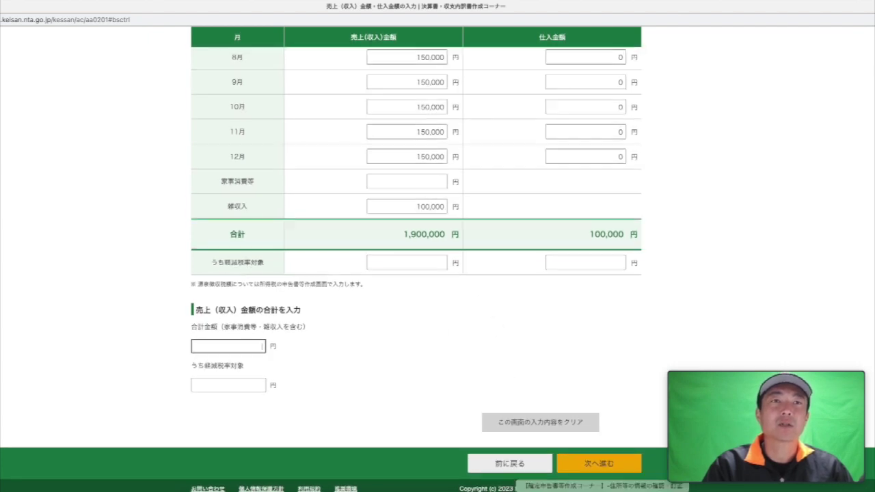
left_click(602, 470)
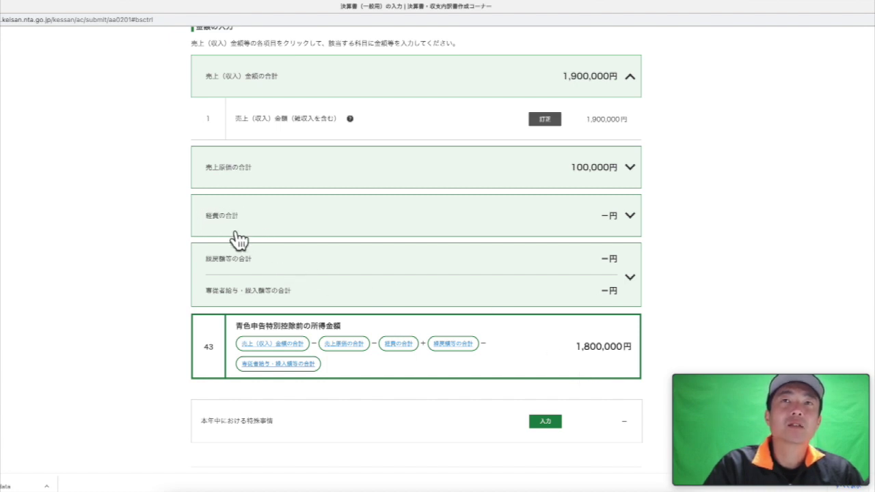
Expand the expenses section (経費の合計) and enter 50,000 yen for communication expenses (通信費)
left_click(630, 217)
scroll(711, 241, "down", 2)
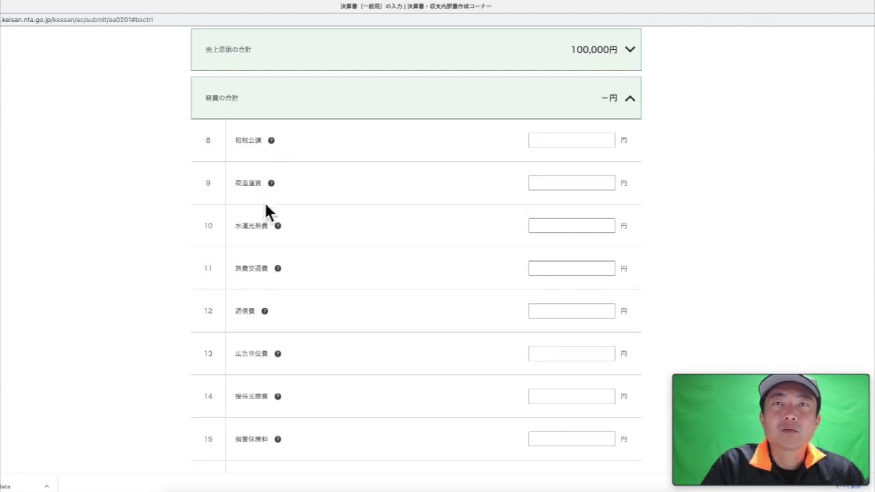
scroll(291, 202, "down", 1)
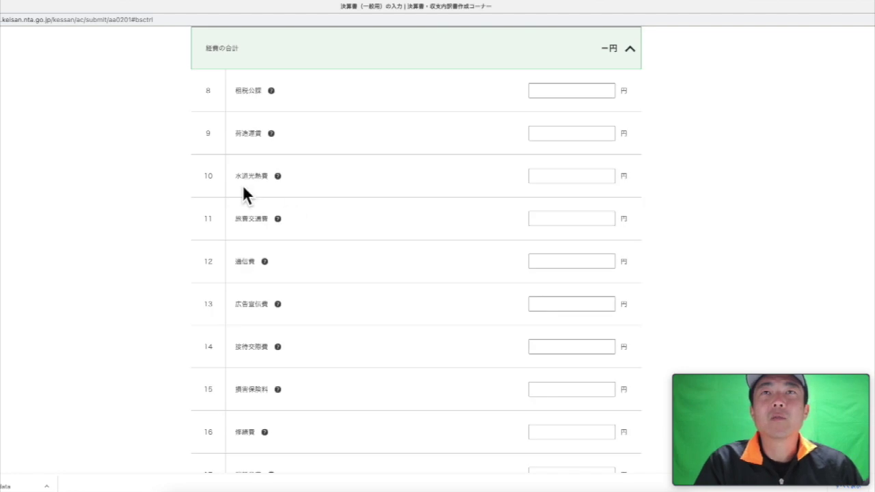
scroll(321, 203, "down", 4)
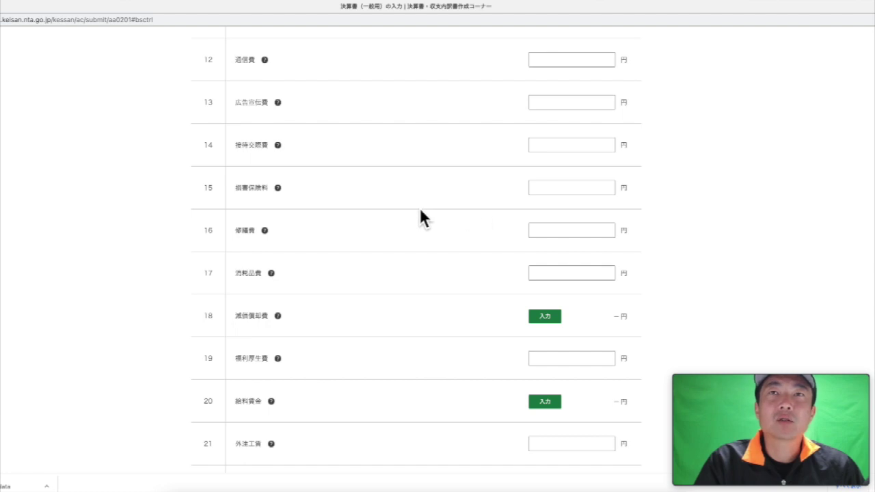
scroll(420, 211, "down", 1)
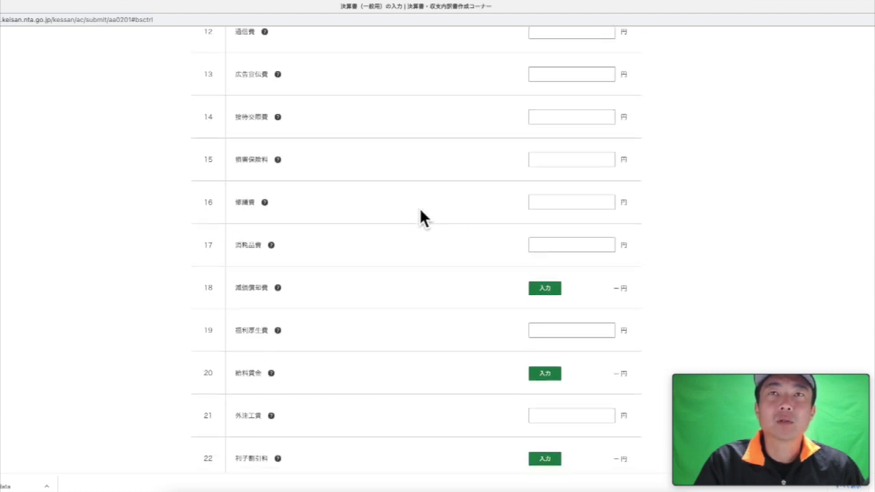
scroll(420, 218, "up", 1)
scroll(420, 218, "down", 2)
scroll(420, 218, "up", 1)
scroll(420, 218, "up", 5)
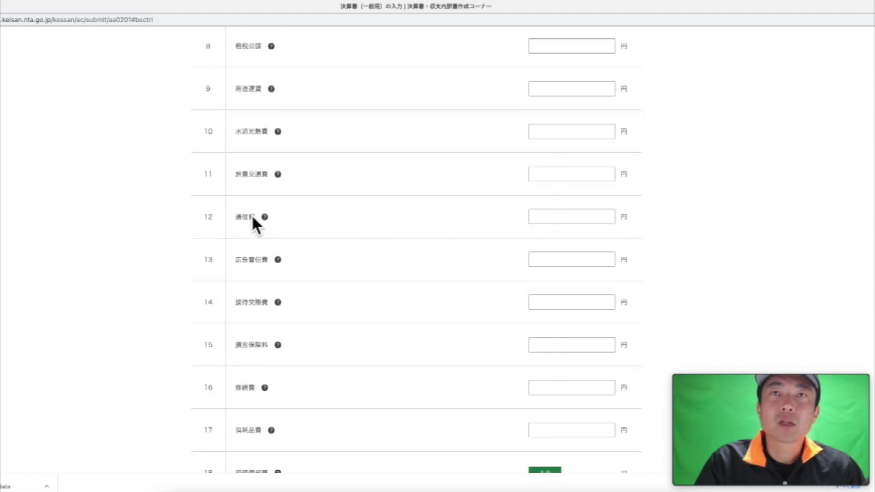
left_click(581, 225)
type("50,000")
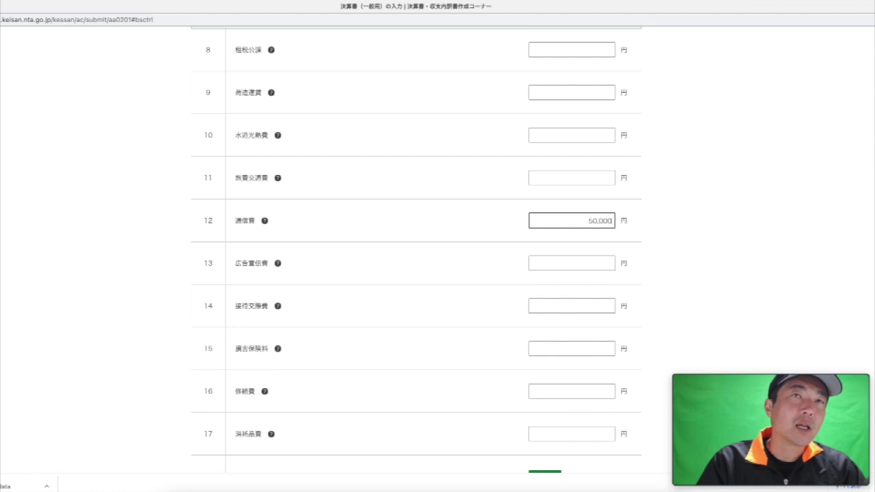
left_click(713, 239)
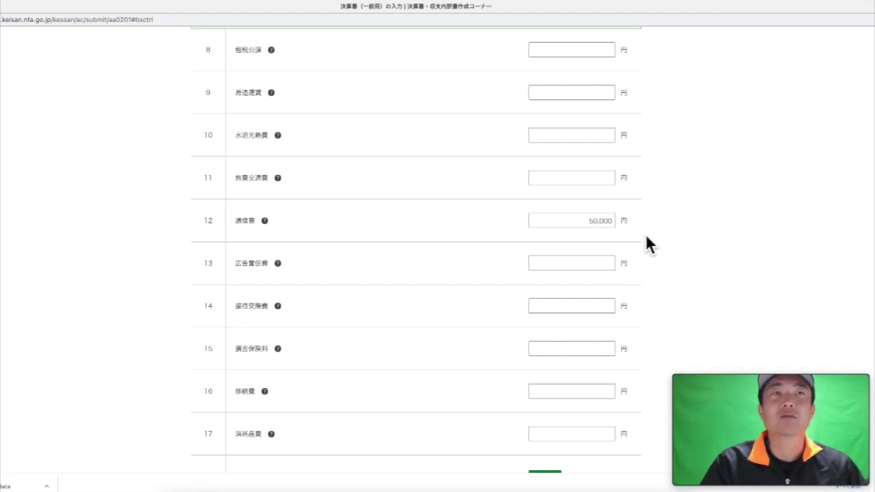
Enter 100,000 yen for advertising expenses (広告宣伝費)
scroll(646, 236, "down", 3)
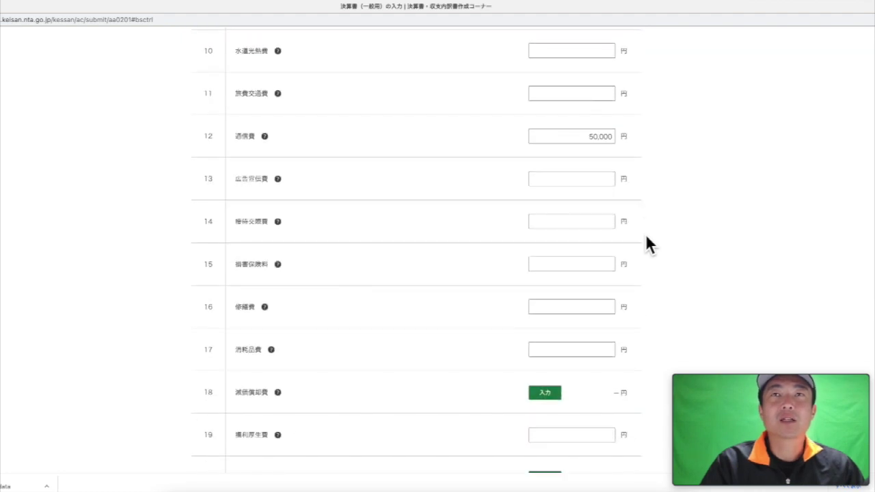
key("Tab")
type("100,000")
left_click(661, 193)
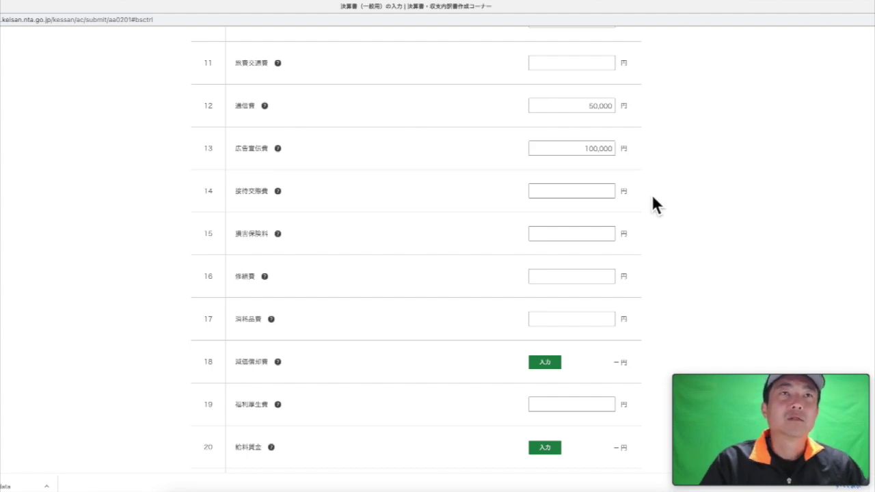
Open the rent entry (地代家賃) and enter ○✕不動産 as the payee and ○✕マンション501 as the rented property
scroll(651, 195, "down", 1)
scroll(652, 194, "down", 2)
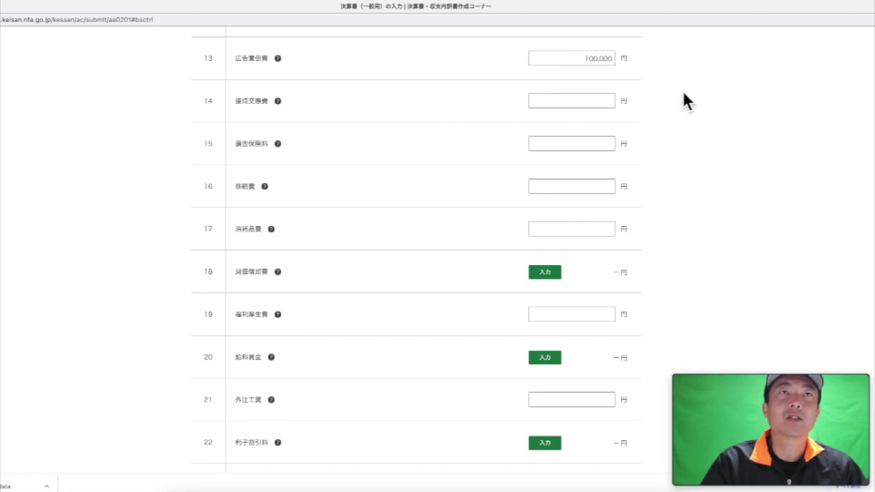
scroll(674, 96, "down", 6)
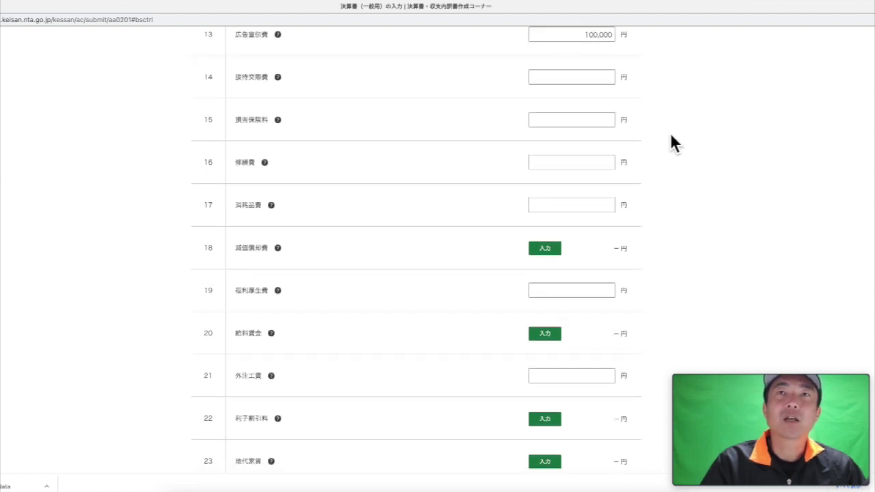
scroll(666, 194, "down", 1)
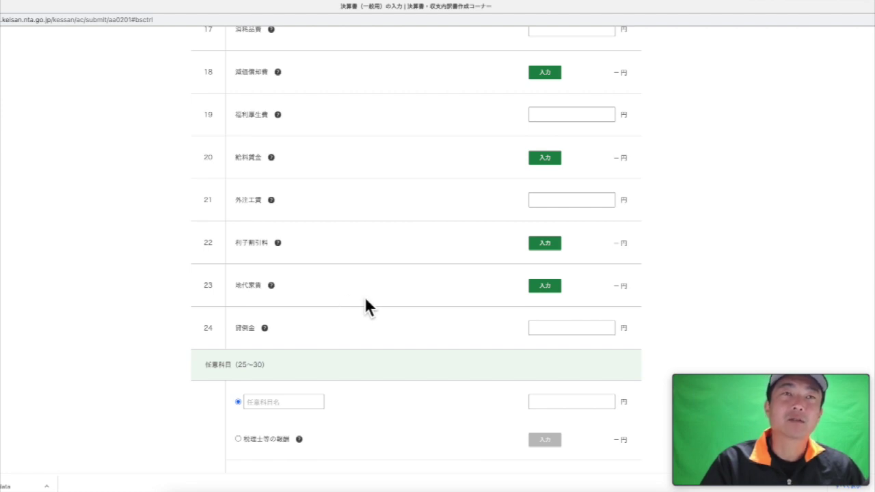
left_click(547, 285)
left_click(276, 234)
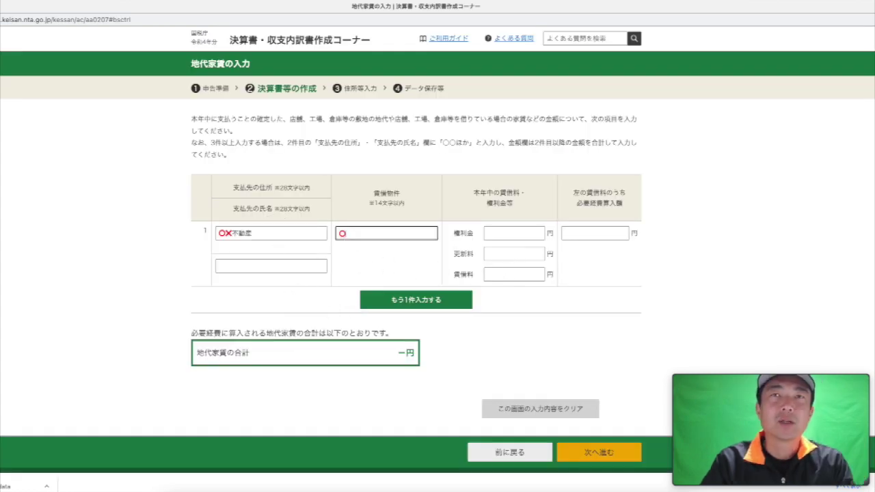
type("✕manshon")
key("space")
type("501")
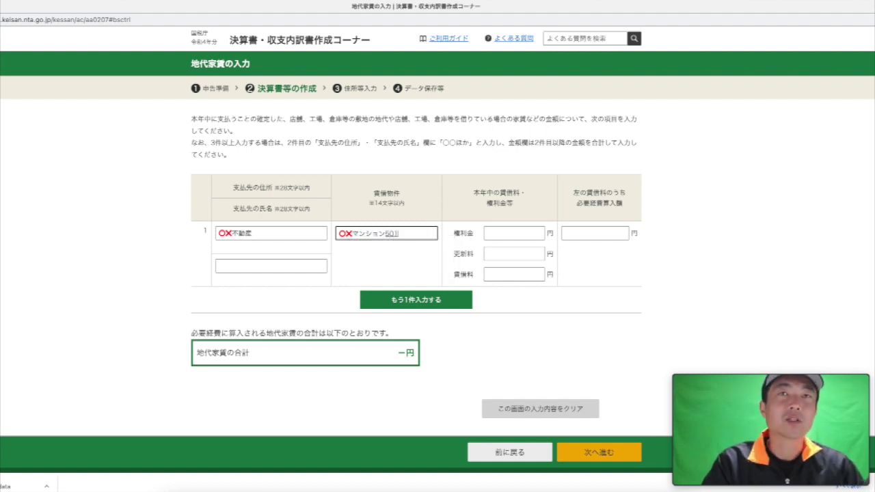
Set the year's rent (賃借料) to 1,200,000 yen and its deductible portion to 400,000 yen, and submit the rent entry
left_click(409, 256)
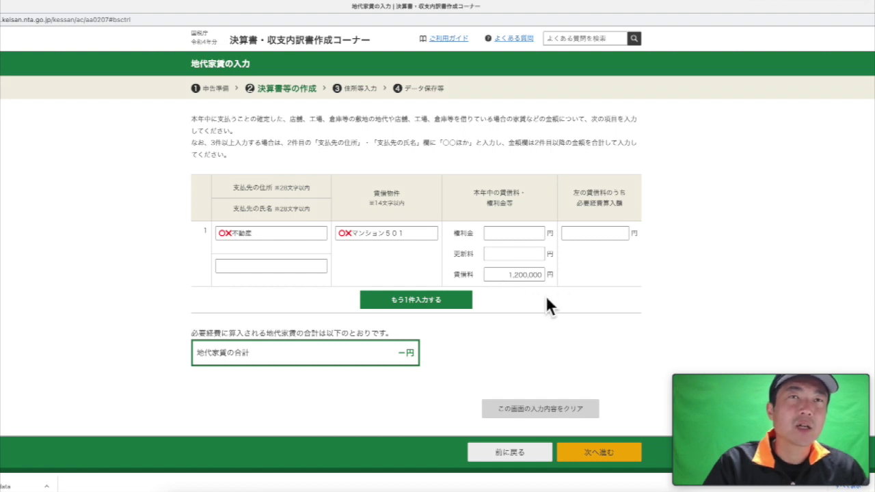
left_click(593, 233)
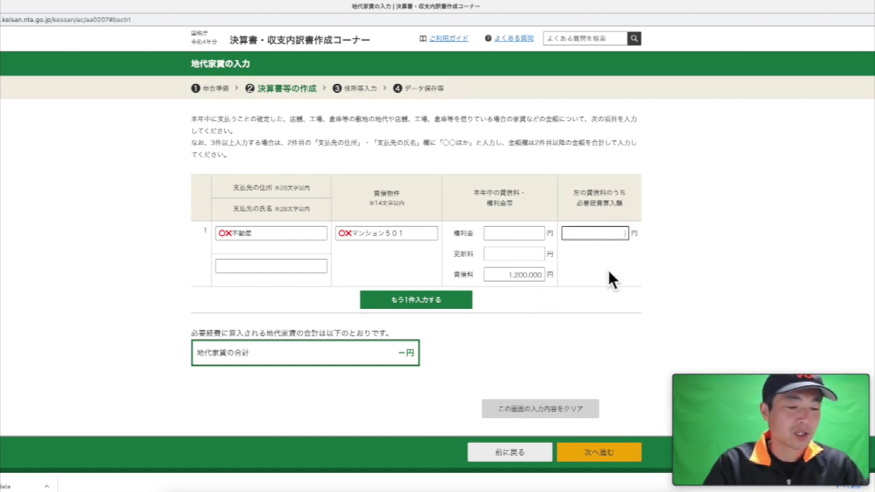
type("400000")
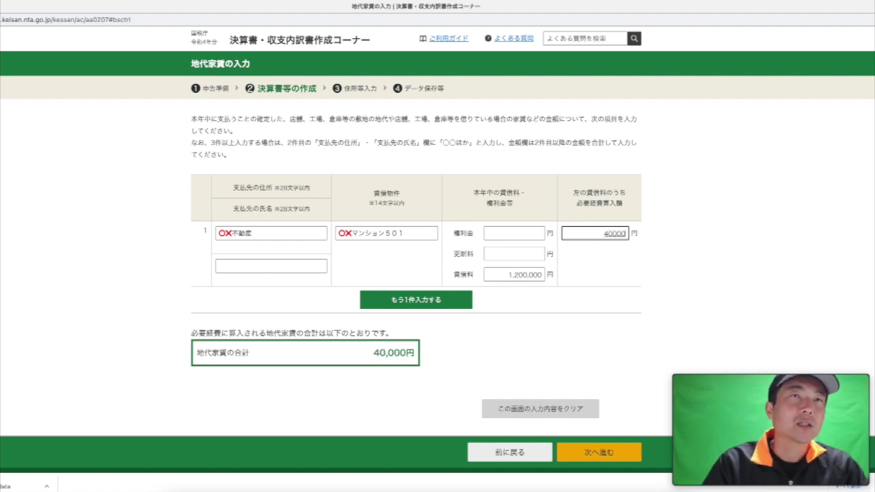
left_click(582, 316)
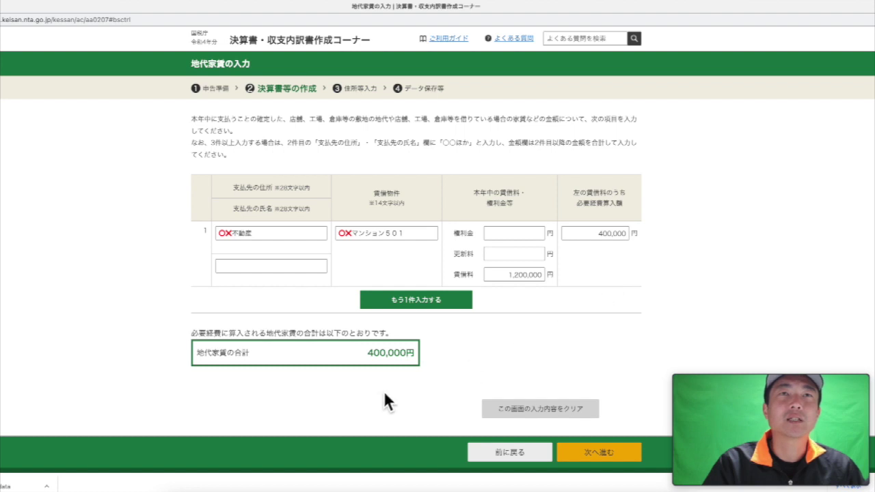
scroll(377, 402, "down", 2)
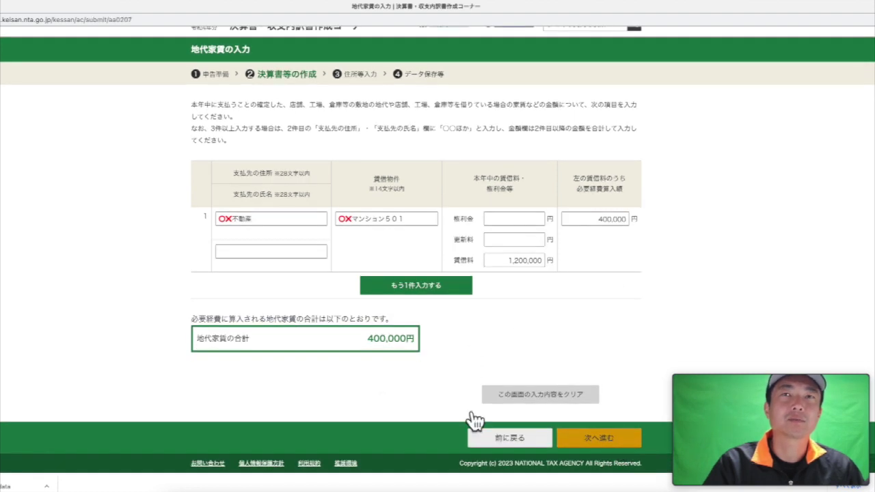
left_click(569, 437)
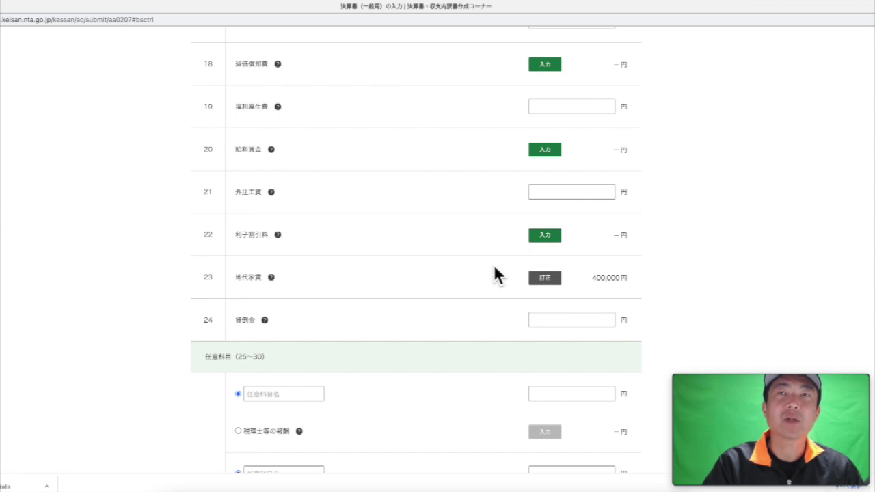
Add an optional expense account (任意科目) named 備品 with 50,000 yen and check the expense totals
scroll(495, 274, "down", 4)
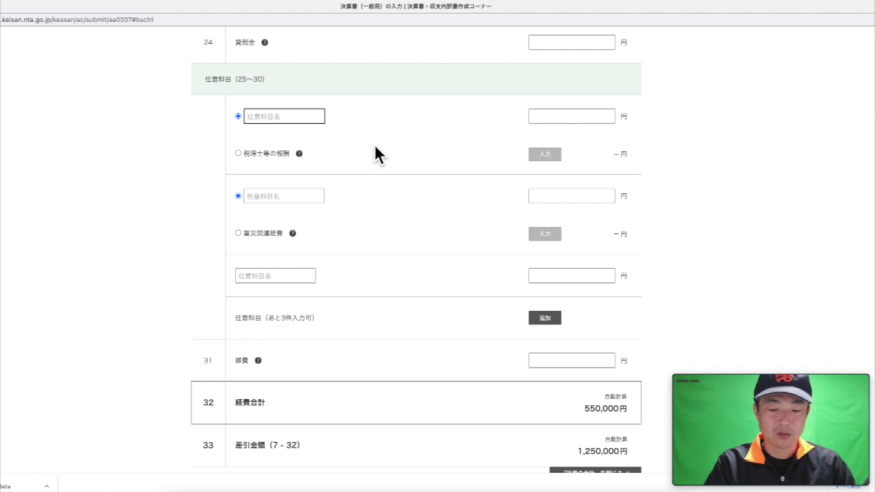
type("hihin")
key("space")
key("space")
key("Return")
left_click(548, 117)
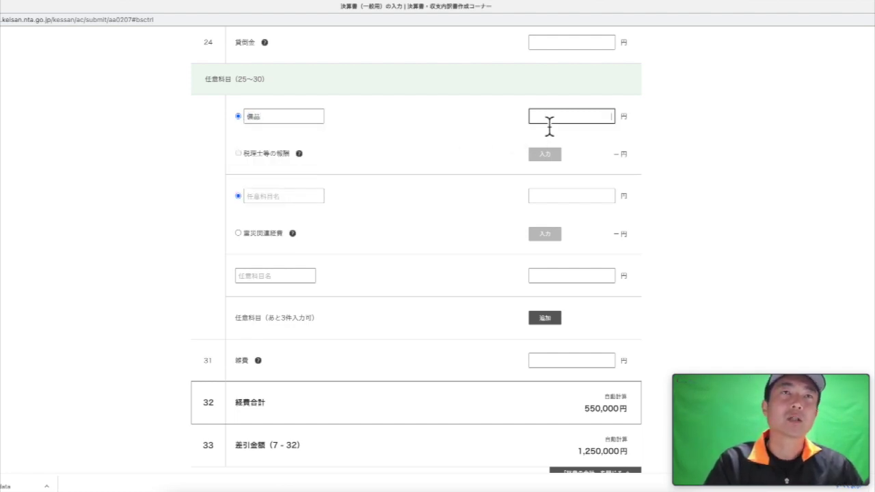
type("50,000")
key("Return")
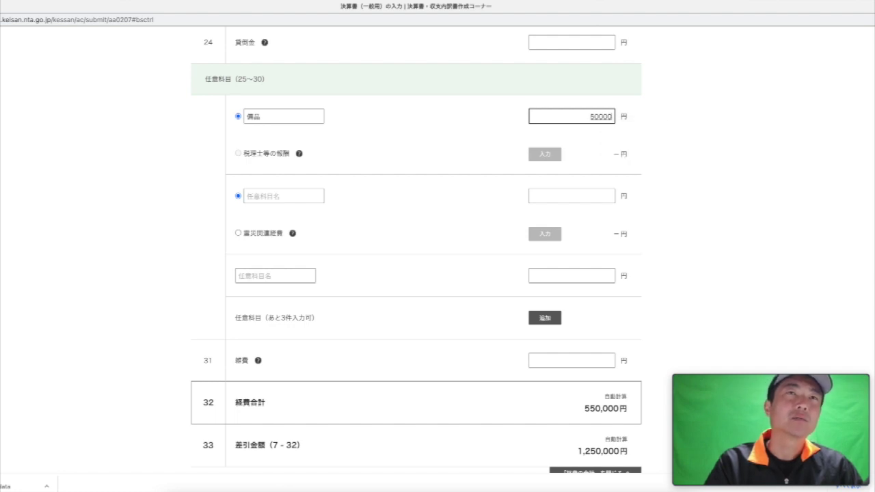
left_click(687, 159)
scroll(694, 174, "up", 2)
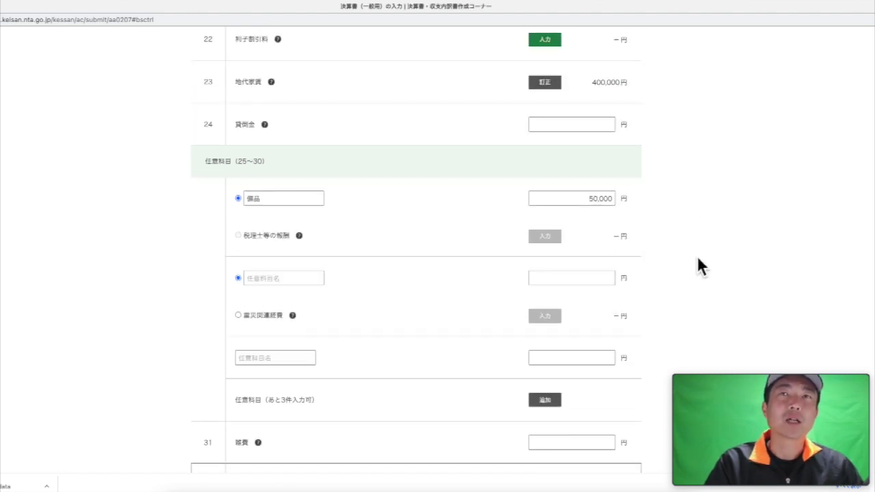
scroll(407, 291, "down", 5)
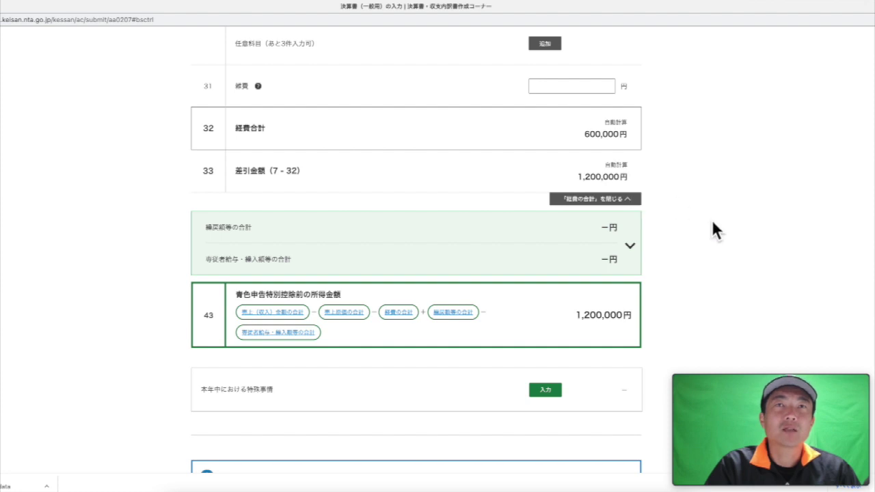
Review the income before the blue-return special deduction (青色申告特別控除前の所得金額) and the 確定申告の流れ image explaining the tax calculation
scroll(693, 243, "down", 1)
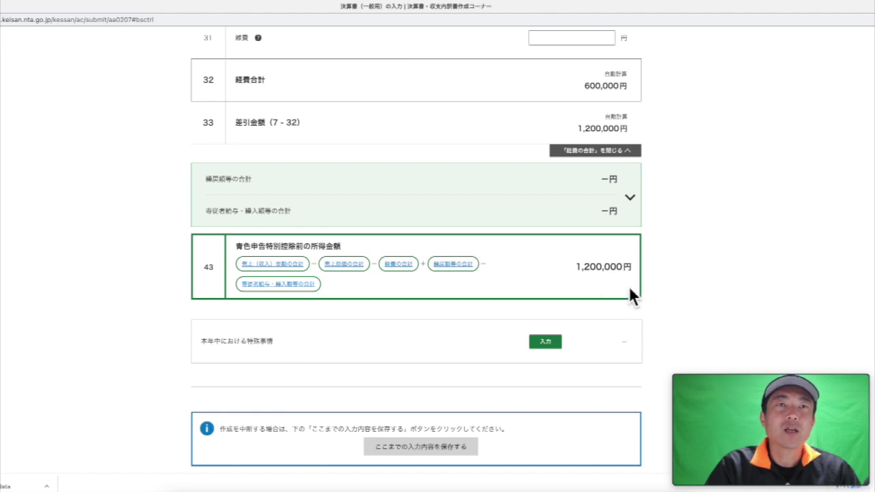
double_click(264, 248)
left_click(236, 245)
left_click_drag(238, 252, 297, 248)
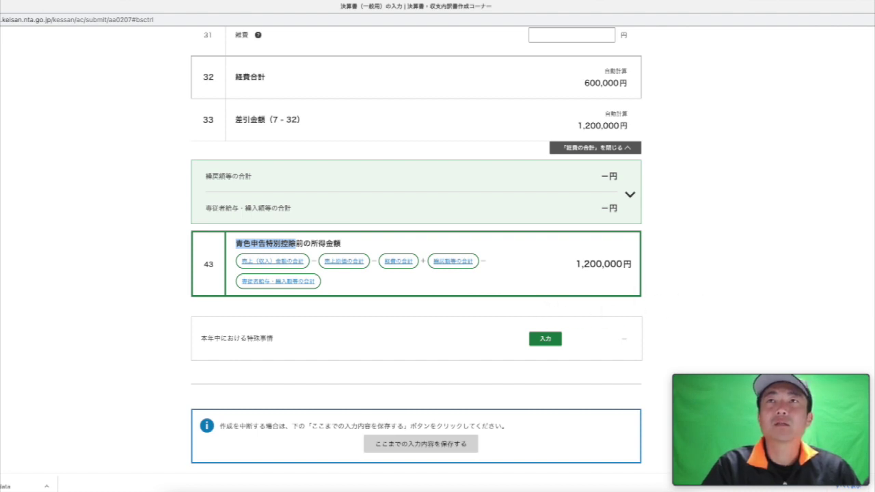
mouse_move(1, 9)
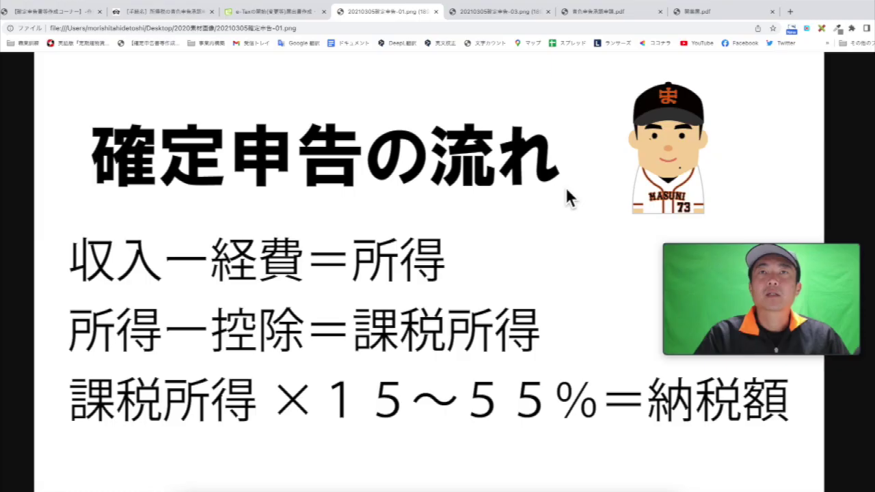
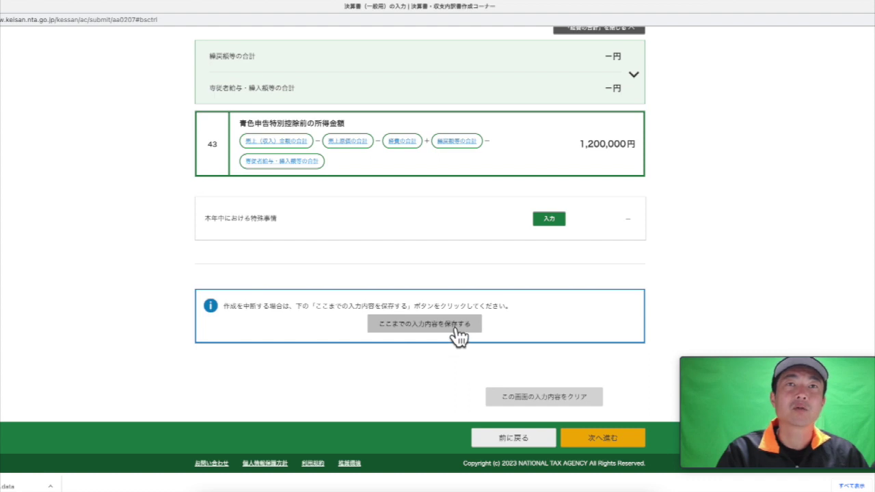
Save the entries made so far by downloading the in-progress data file, and return to the statement entry page
left_click(458, 336)
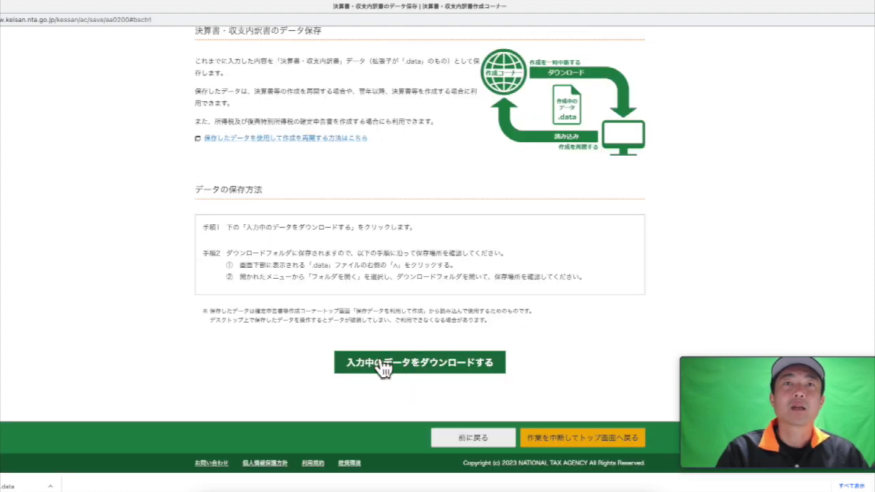
left_click(424, 369)
left_click(503, 91)
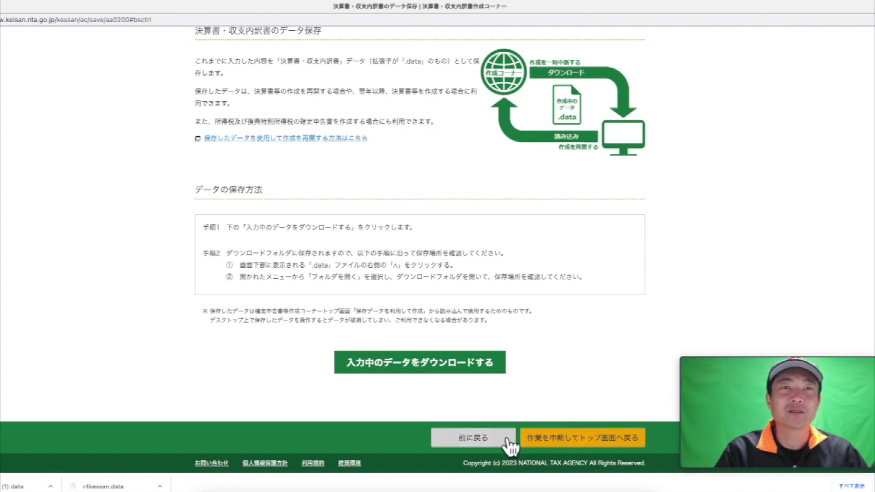
left_click(435, 443)
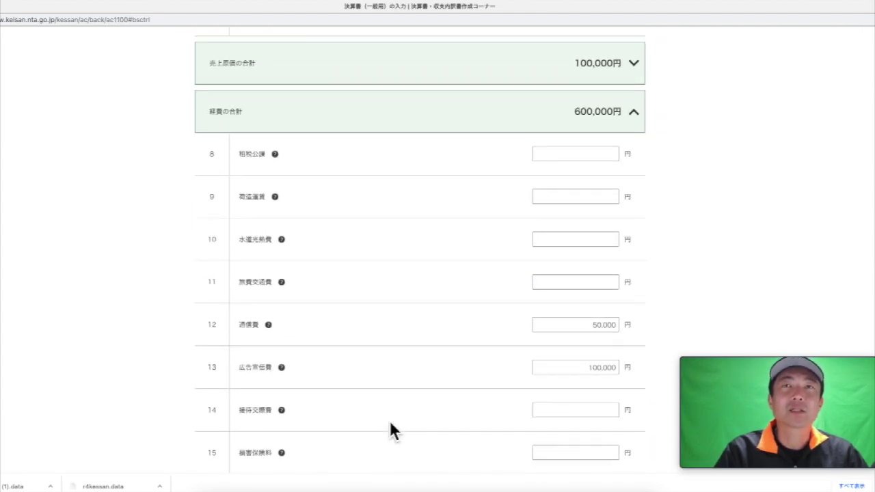
Submit the general statement and proceed past the income-type overview without adding farming, real-estate or miscellaneous income
left_click(608, 435)
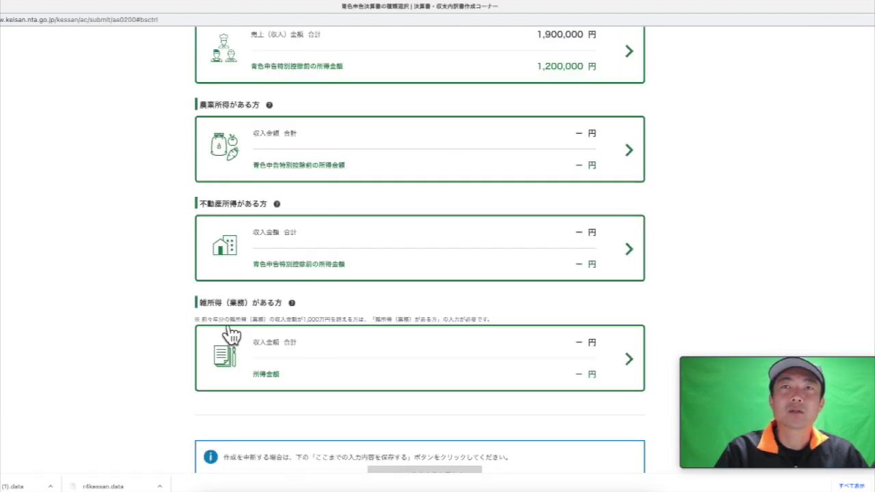
scroll(225, 335, "down", 2)
scroll(268, 337, "up", 2)
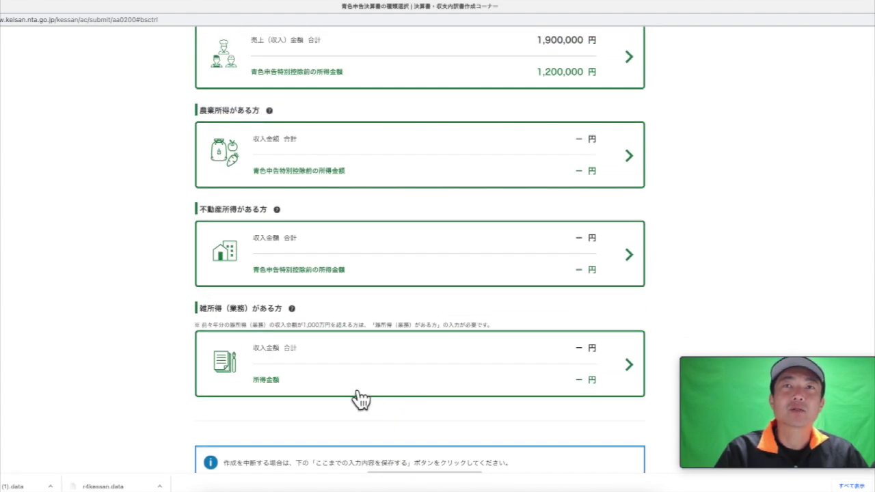
scroll(326, 418, "down", 3)
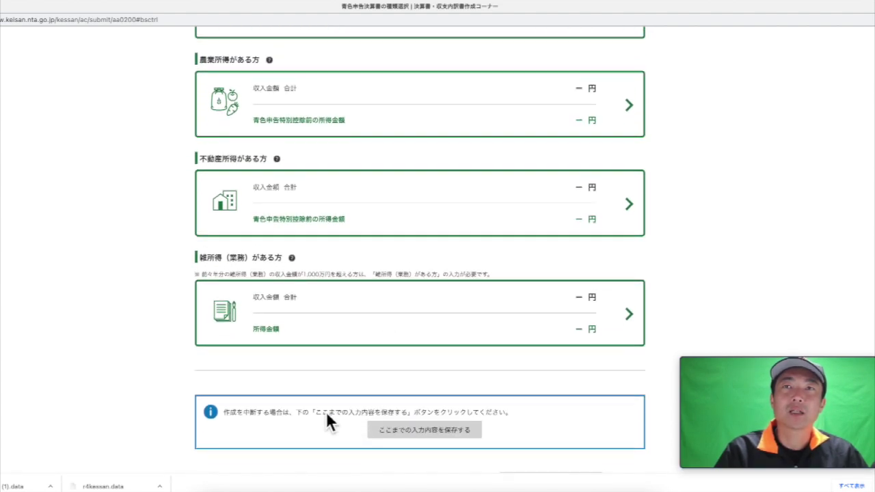
left_click(768, 454)
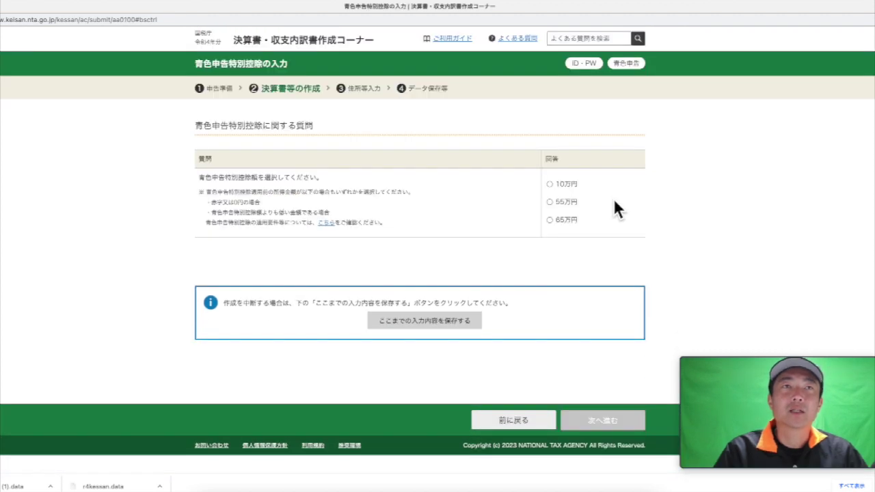
Select 10万円 as the blue-return special deduction and answer いいえ to the question about qualifying electronic bookkeeping
left_click(564, 203)
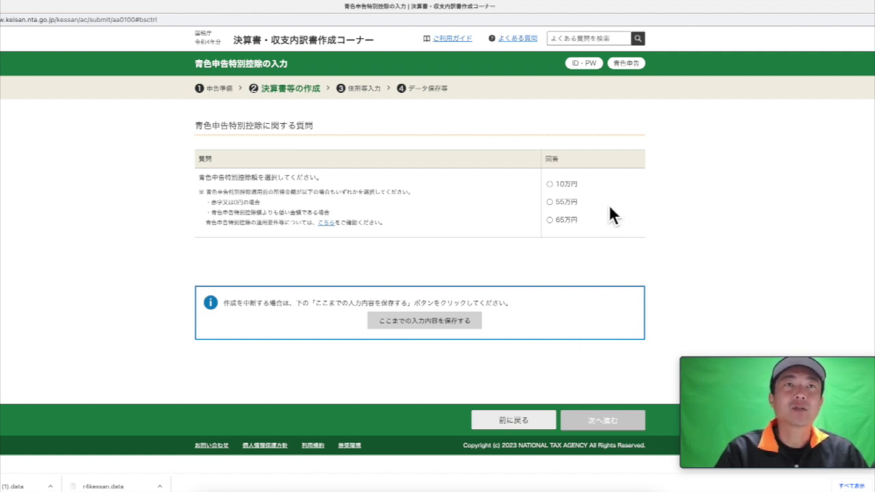
left_click(556, 187)
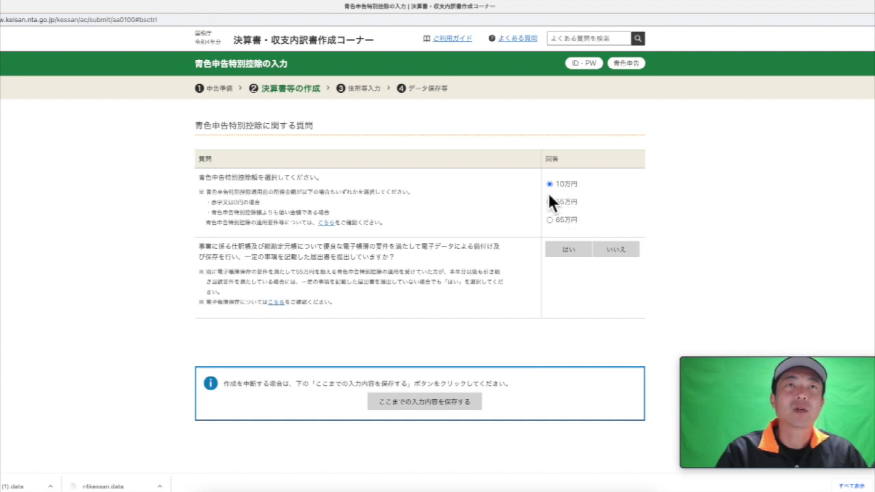
scroll(705, 242, "down", 1)
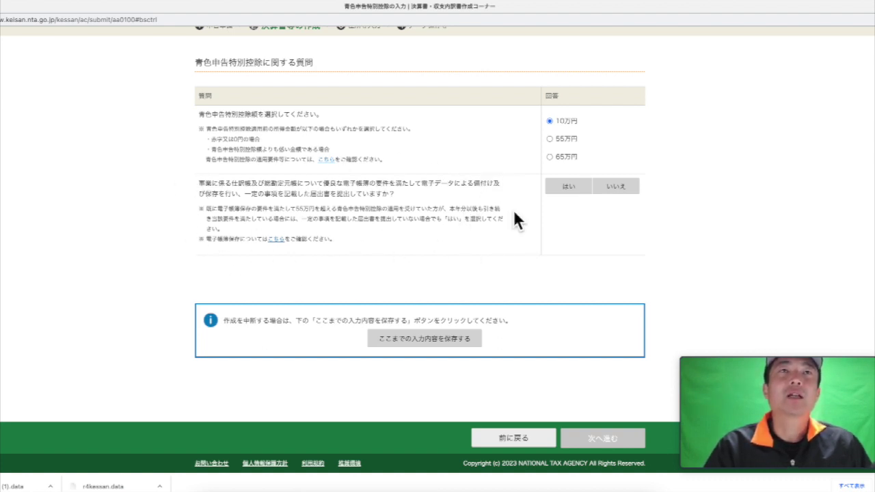
left_click(616, 187)
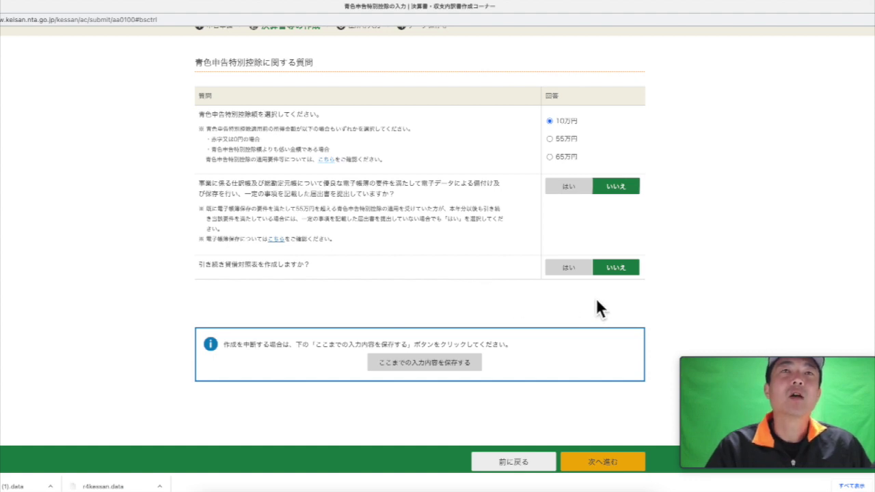
Answer いいえ to preparing a balance sheet (貸借対照表) and proceed to the income confirmation page
left_click(570, 268)
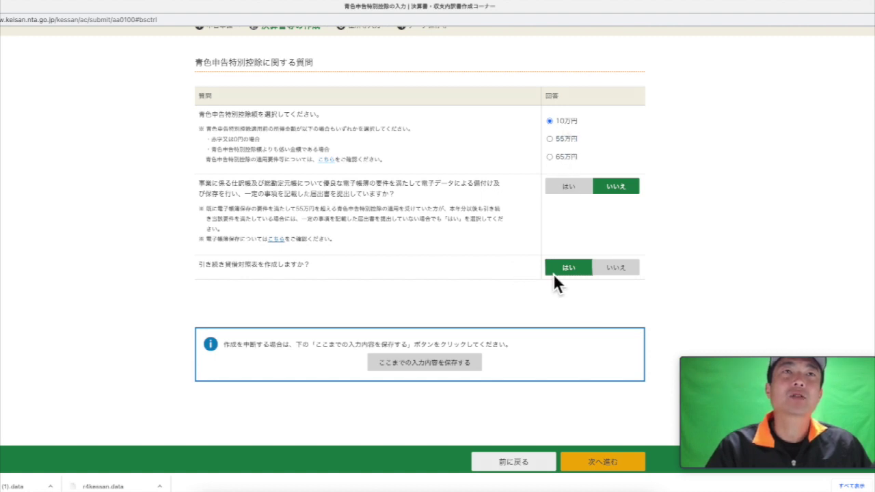
left_click(618, 272)
scroll(593, 296, "down", 1)
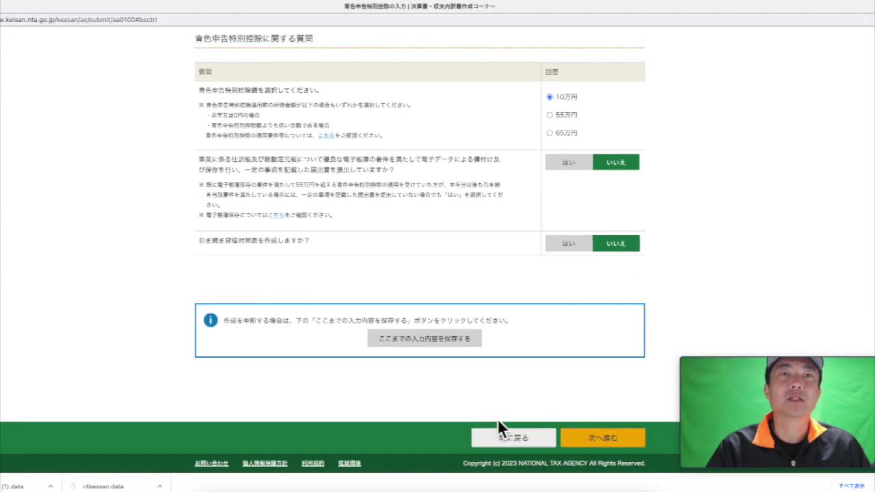
left_click(495, 434)
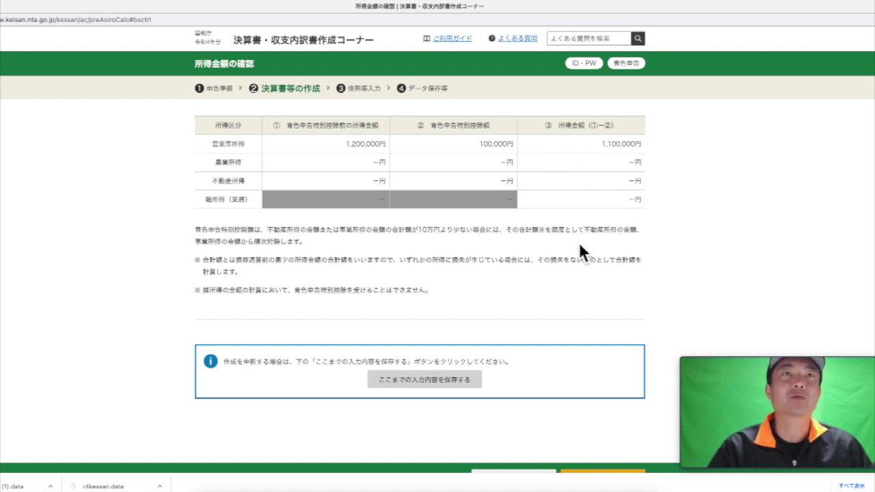
Accept the income amounts, check the tax address and name details, and proceed to the form confirmation page
scroll(579, 245, "down", 1)
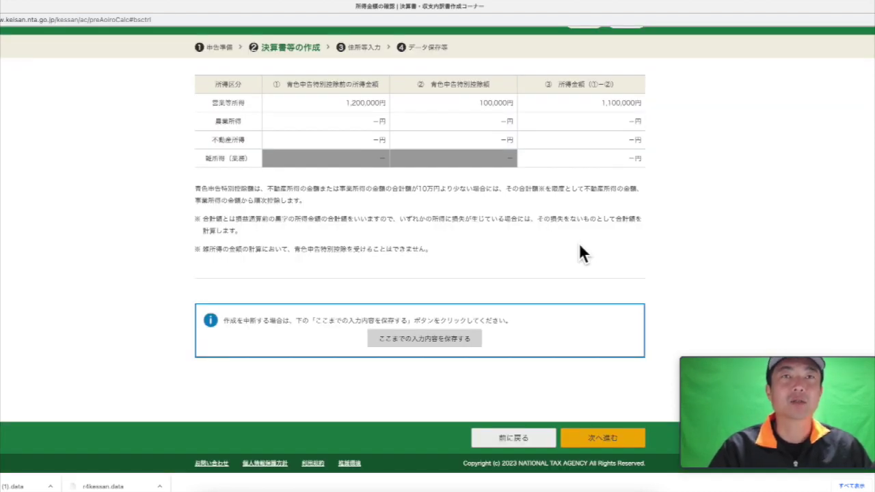
left_click(601, 446)
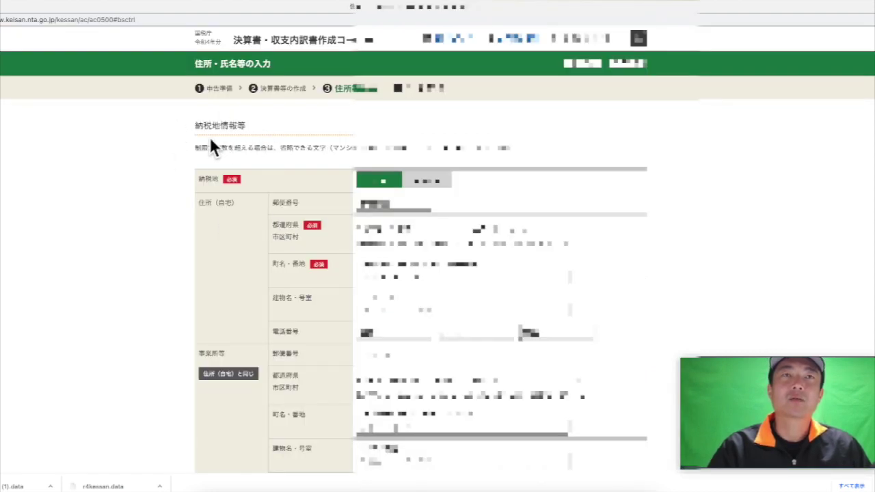
scroll(236, 226, "down", 5)
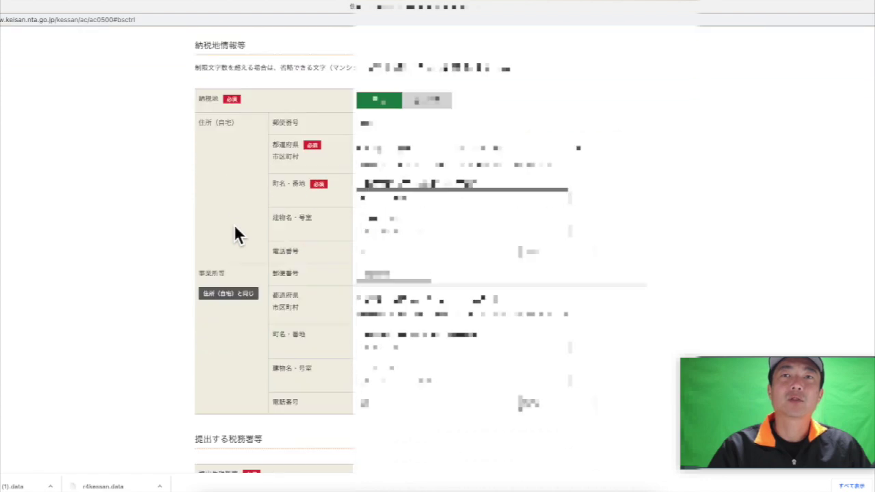
scroll(234, 228, "down", 4)
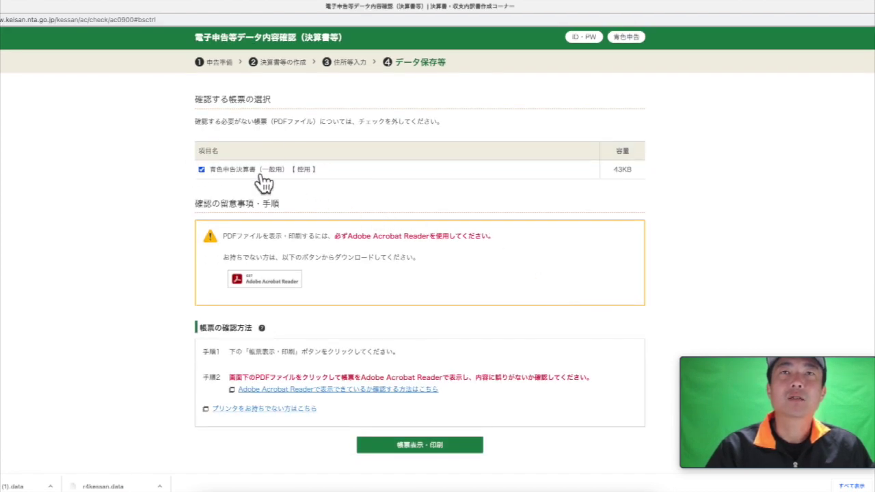
Display the PDF of 青色申告決算書（一般用）【控用】 and skim through its pages
scroll(377, 190, "down", 1)
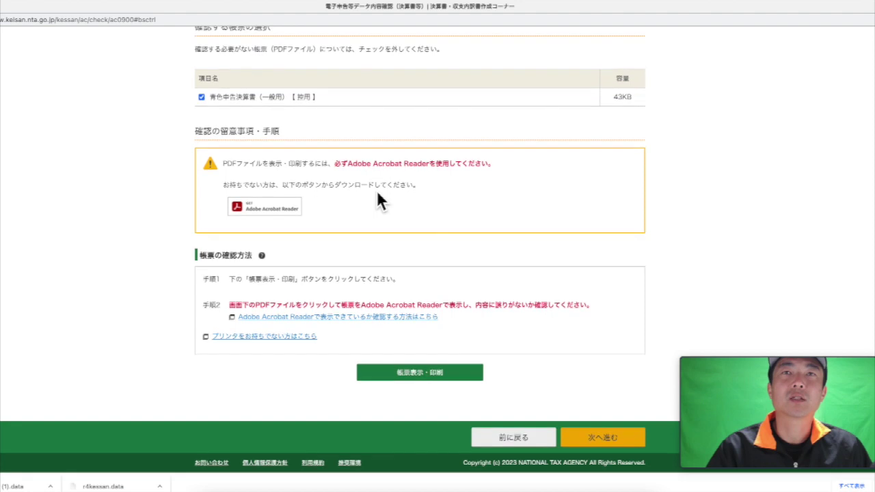
left_click(426, 376)
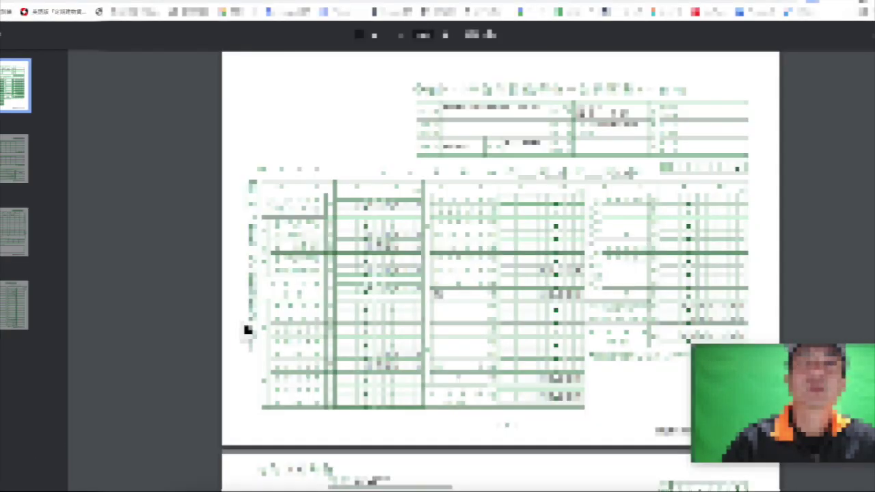
scroll(247, 330, "down", 10)
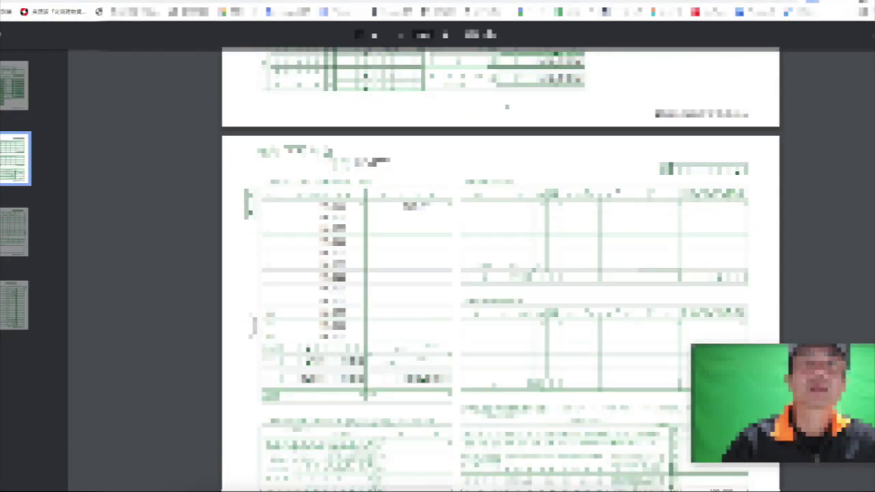
scroll(253, 327, "down", 8)
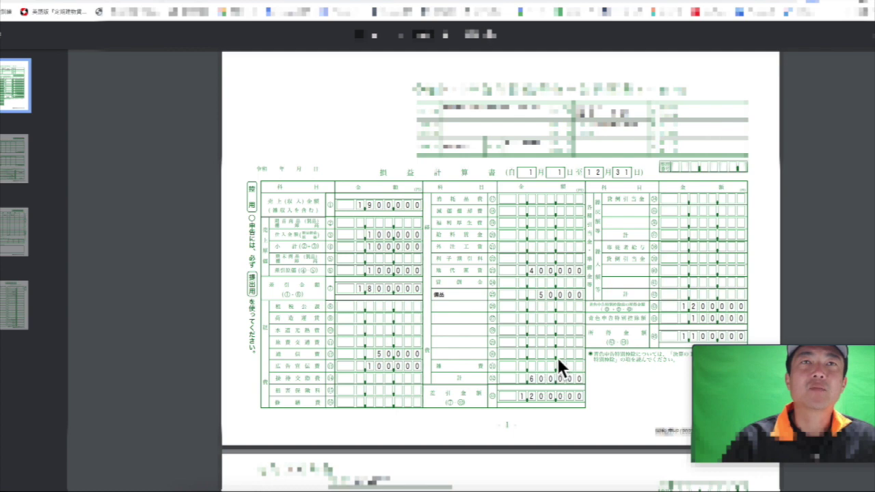
Check the profit-and-loss statement (損益計算書) on the PDF's first page, including the 差引金額 and the income before the special deduction
left_click_drag(494, 175, 361, 162)
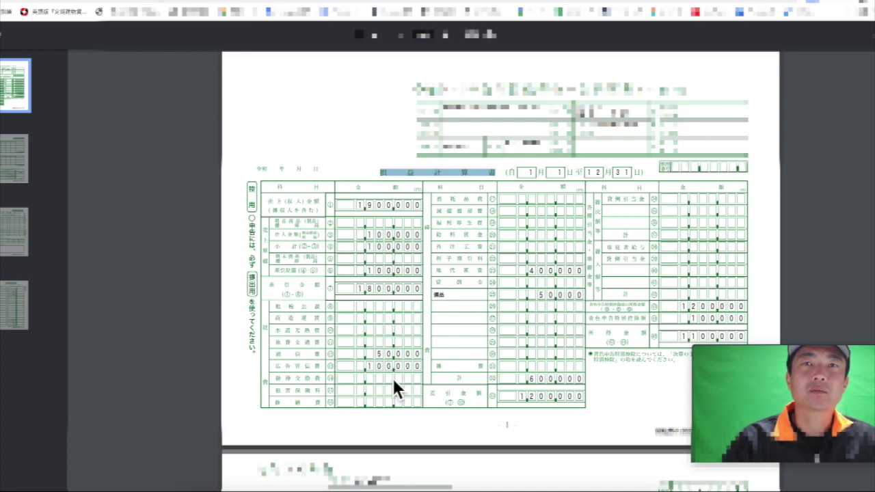
left_click(545, 404)
double_click(545, 405)
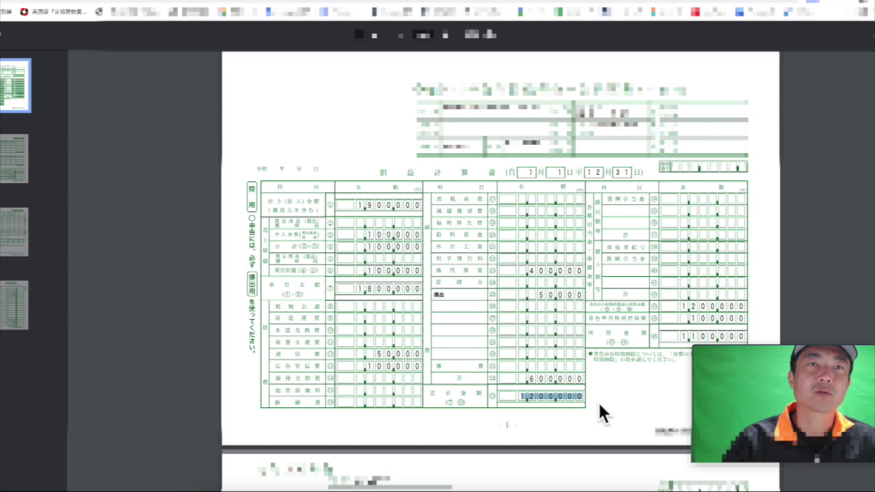
left_click_drag(689, 311, 754, 319)
left_click(704, 314)
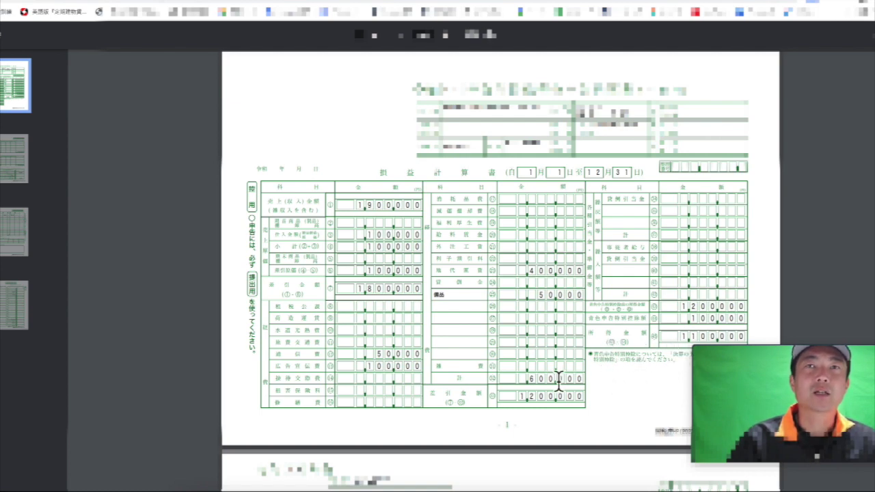
Check the monthly sales and purchases on page 2 and the rent breakdown (地代家賃の内訳) on page 3 of the PDF
scroll(558, 380, "down", 5)
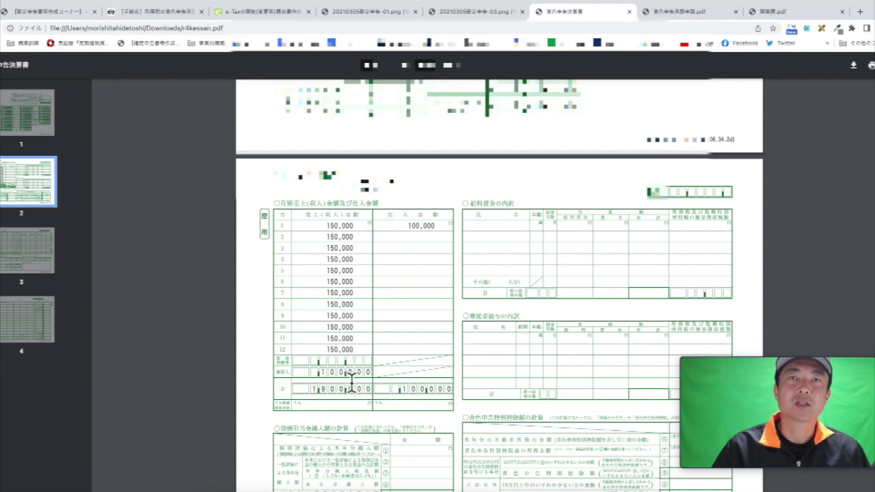
scroll(350, 382, "down", 1)
scroll(350, 378, "down", 1)
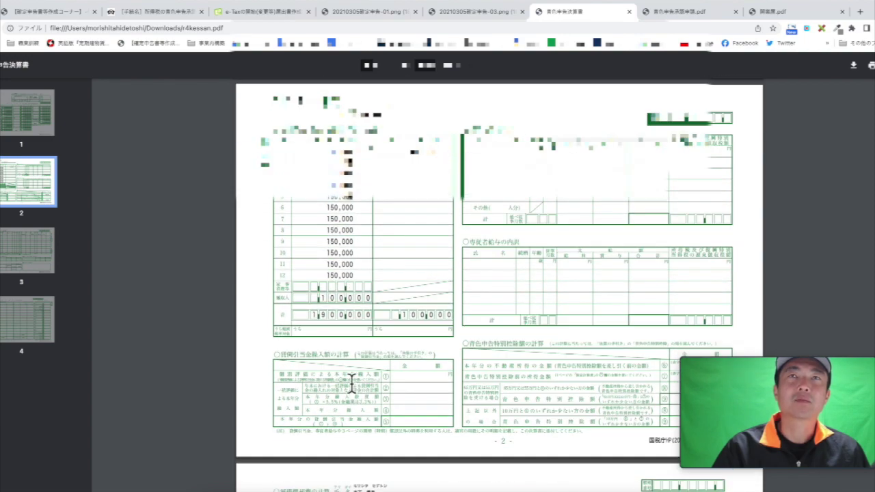
scroll(397, 379, "down", 9)
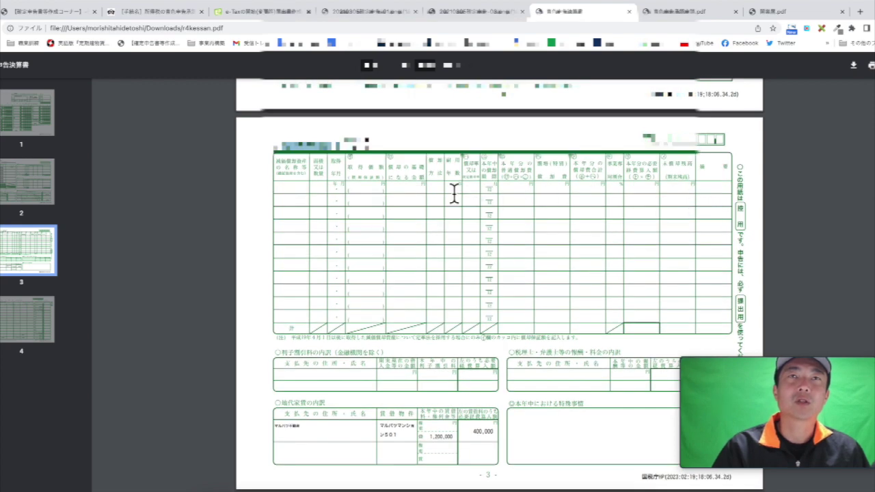
scroll(665, 188, "down", 1)
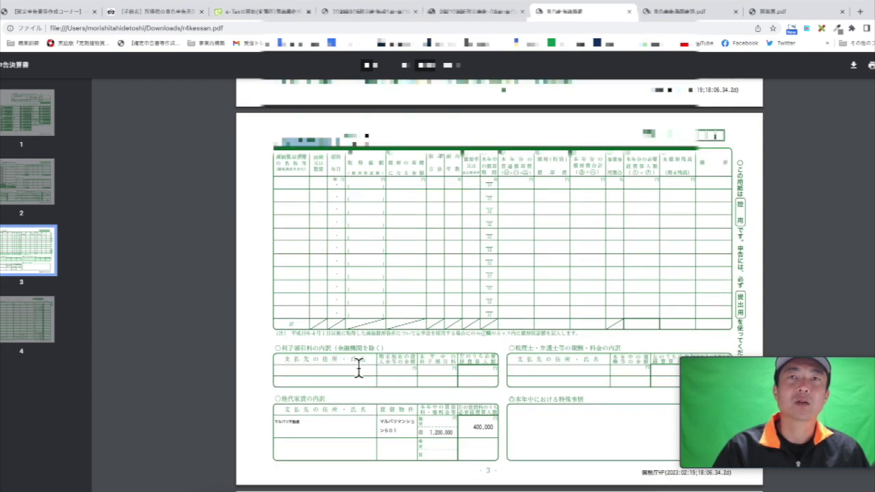